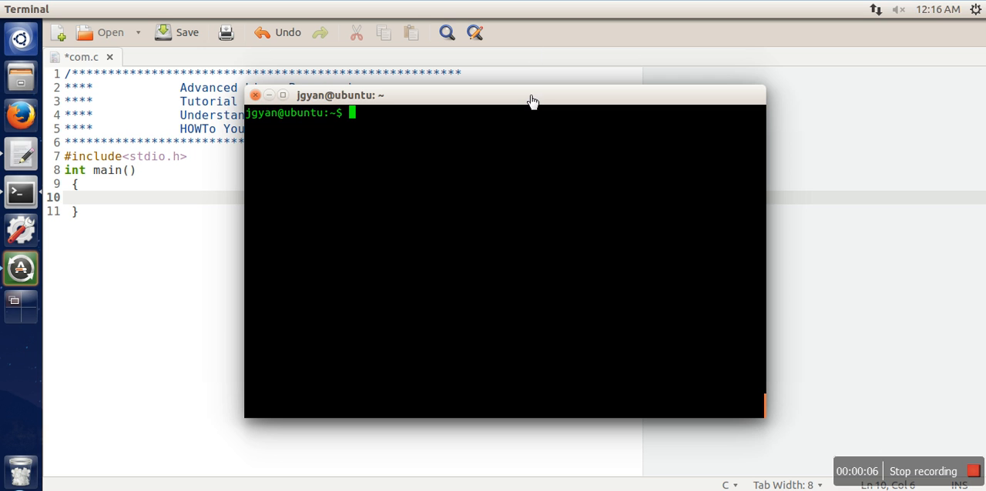
Bring com.c forward over the Terminal and start an int declaration on line 10 of main.
click(189, 228)
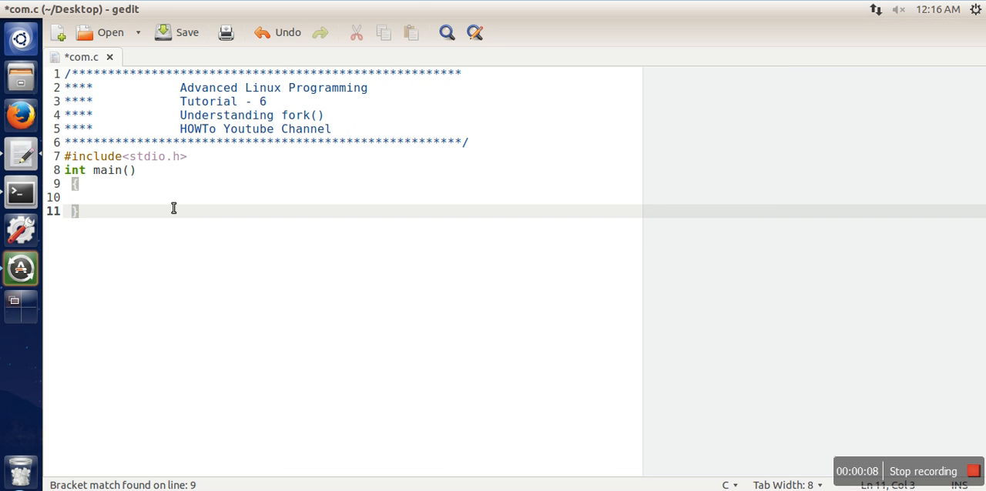
click(173, 203)
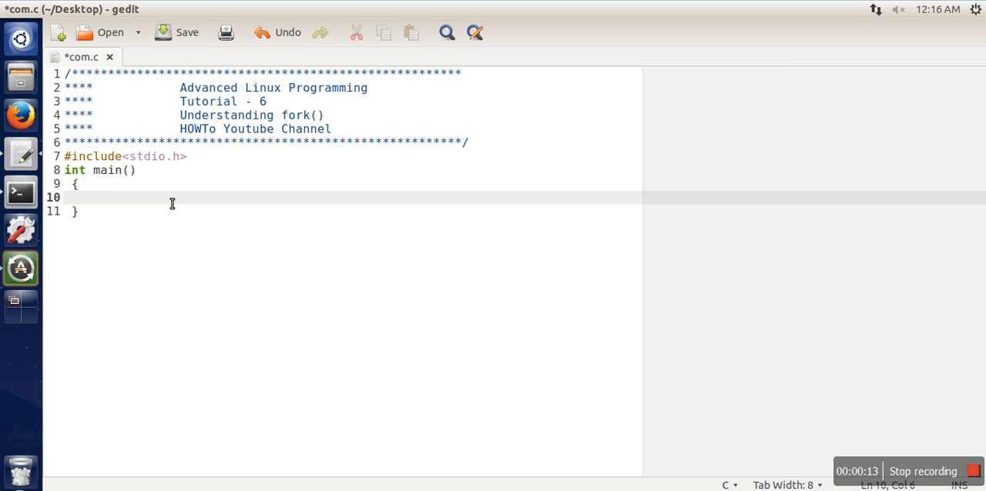
text(int )
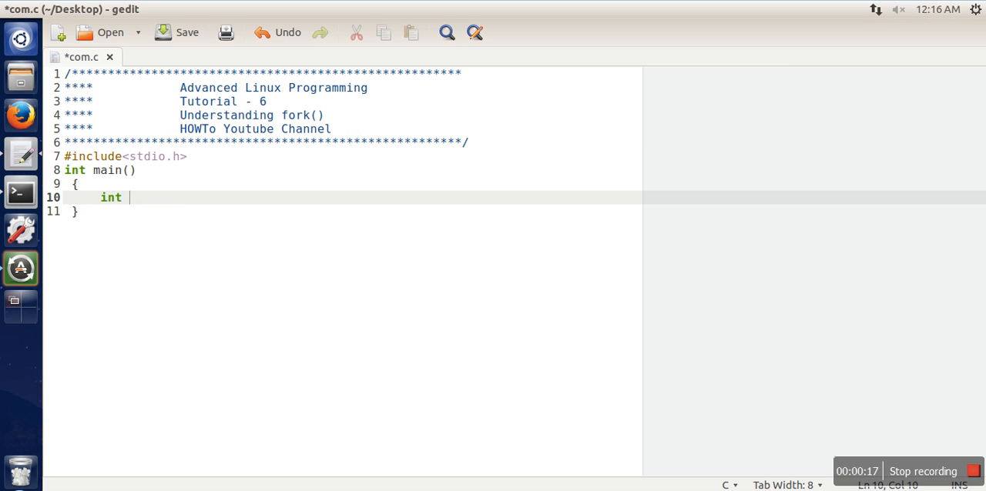
text(pi)
Write int p; p=fork(); printf("%d",p); return 0; on separate lines and save com.c.
key(BackSpace)
key(Return)
text(p)
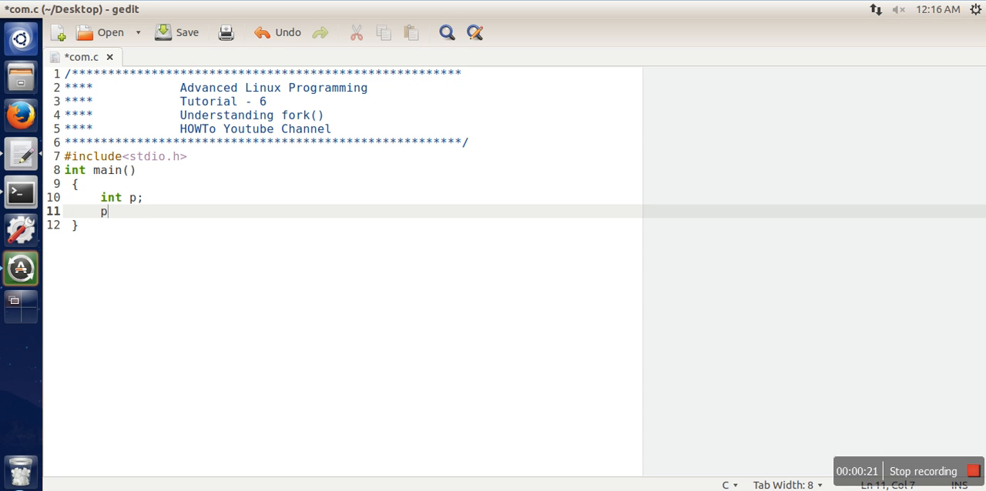
text(=fork())
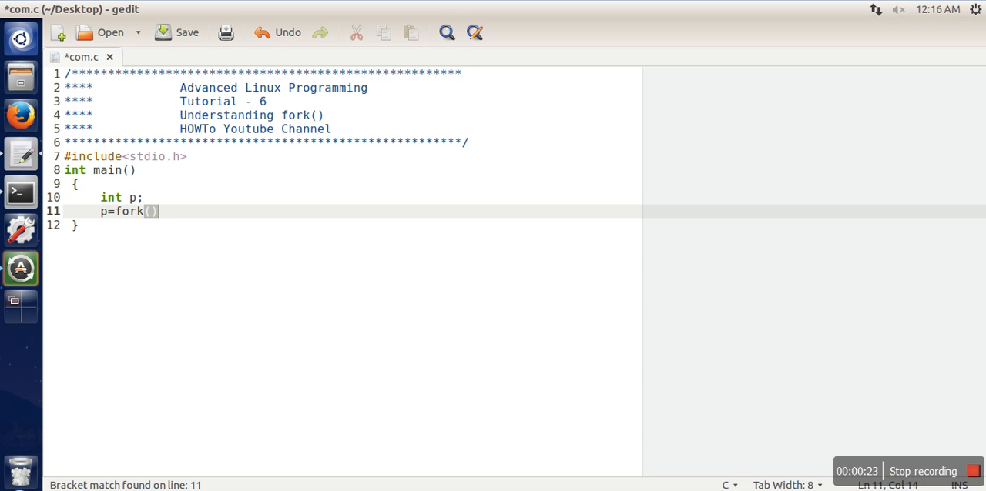
text(;)
key(Return)
text(prin)
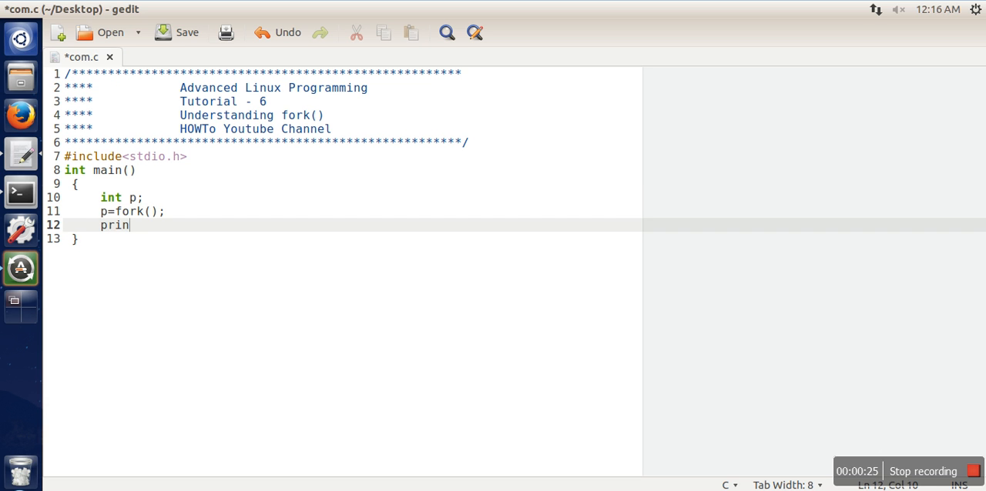
key(BackSpace)
key(BackSpace)
key(BackSpace)
key(BackSpace)
text(printf()
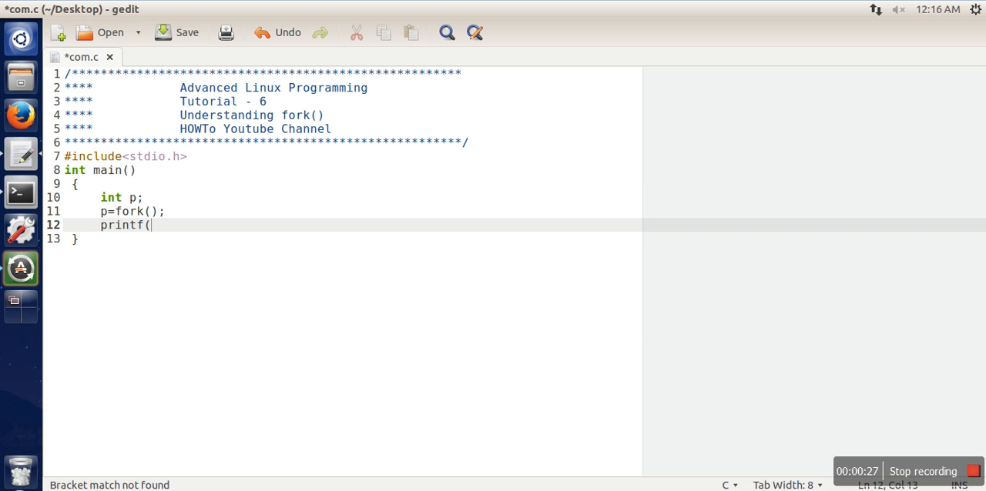
text("%)
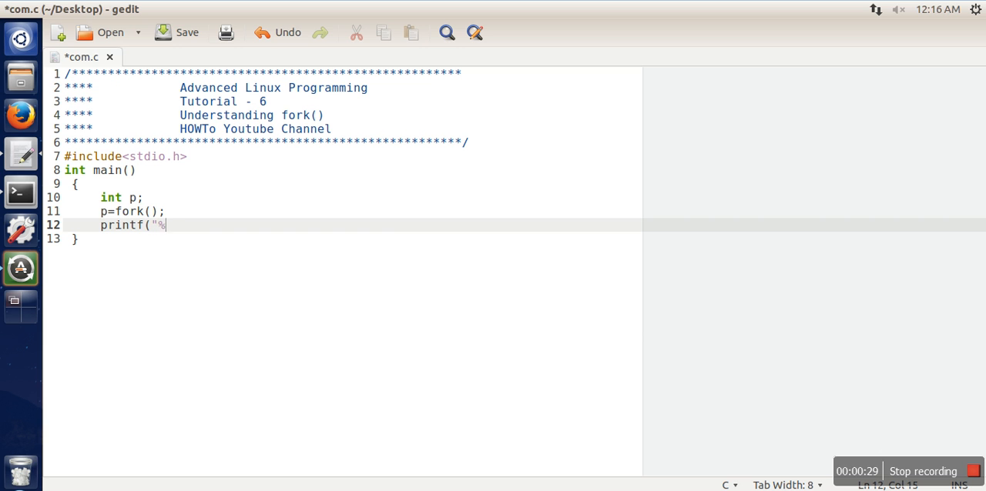
text(d",p)
text();)
key(Return)
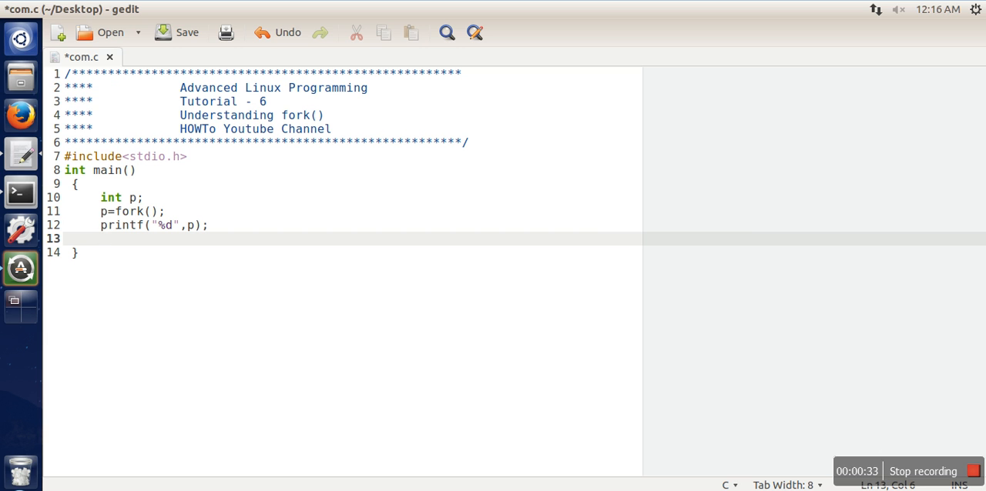
text(return 0;)
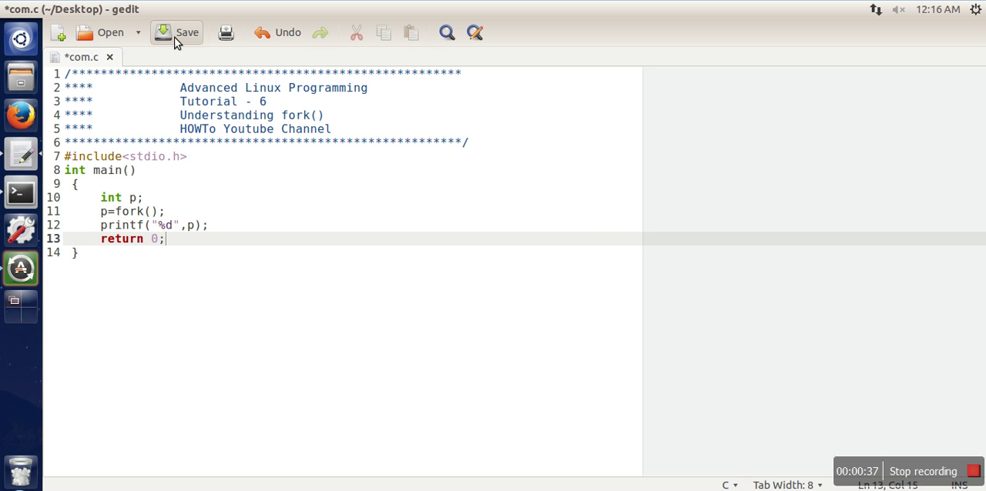
click(174, 37)
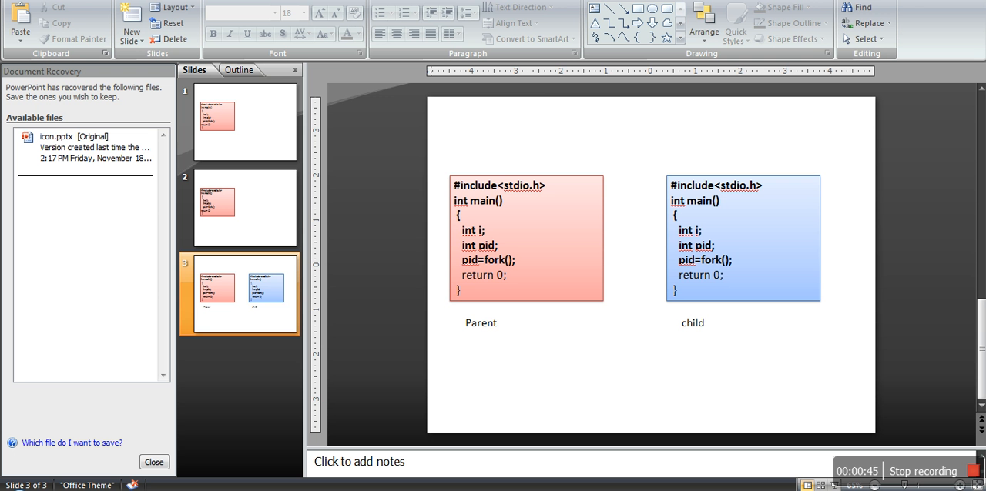
Select slide 1 with the single code box and start the full-screen slide show.
click(223, 117)
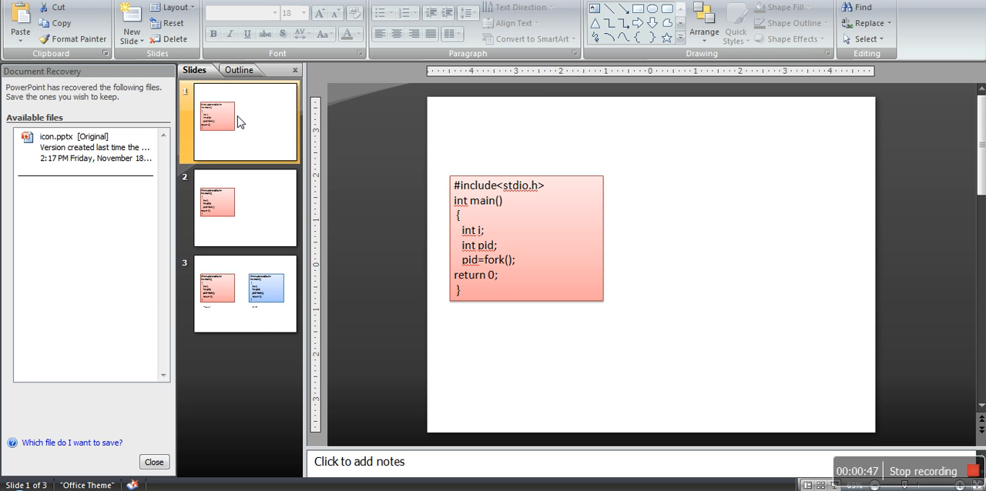
click(833, 486)
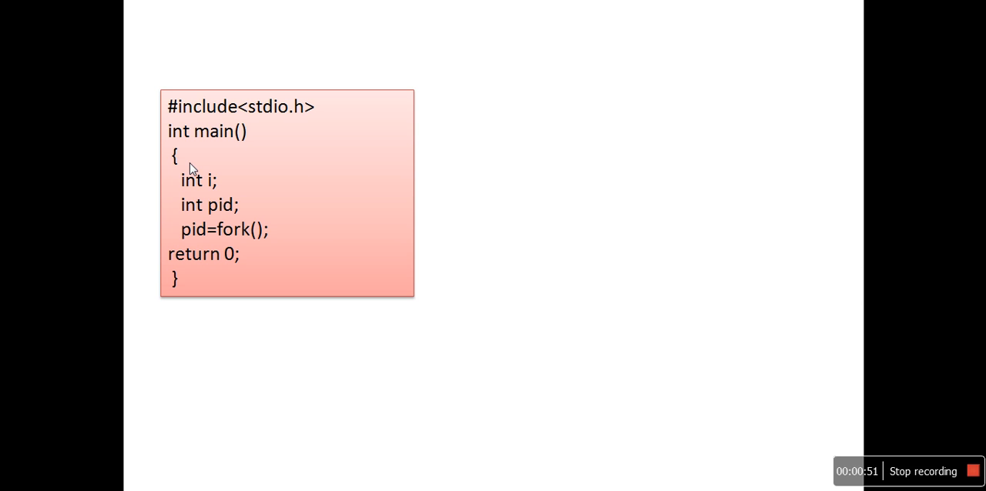
Advance the slide show animation to emphasise the fork() code lines.
click(433, 151)
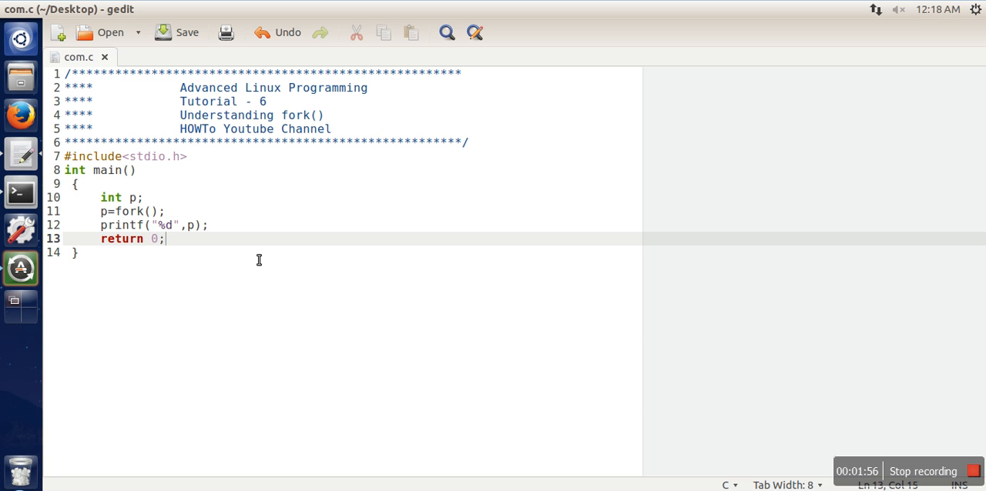
Add an if on fork's result above the printf and make the parent branch print It's a parent process with p.
key(Up)
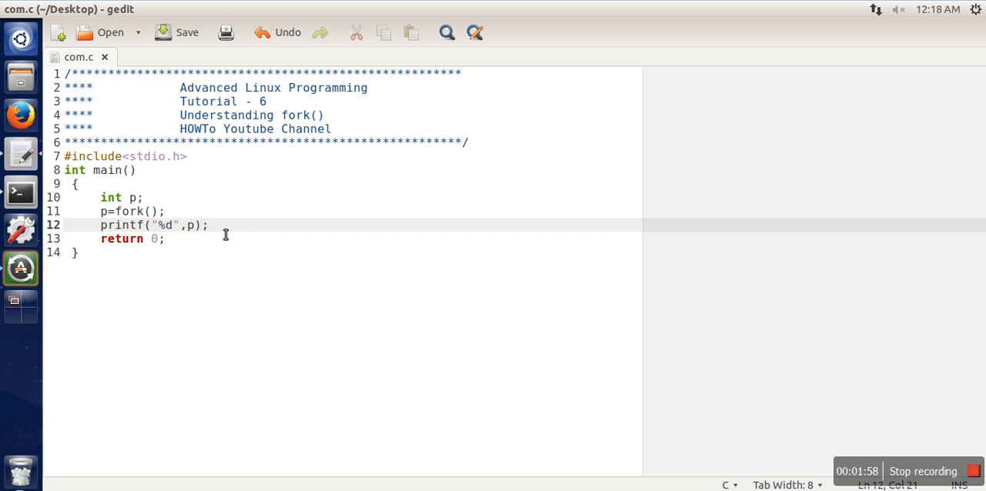
key(Home)
key(Return)
key(Up)
text(if()
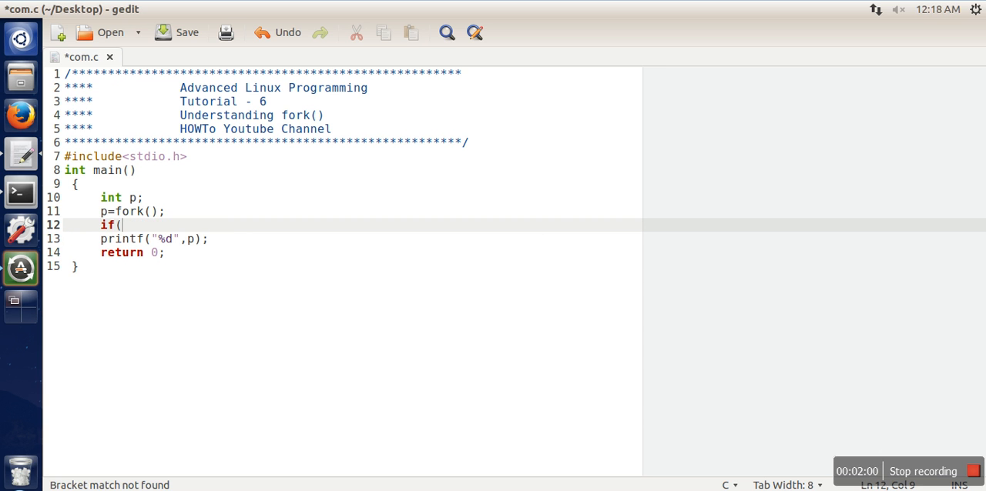
text(p>)
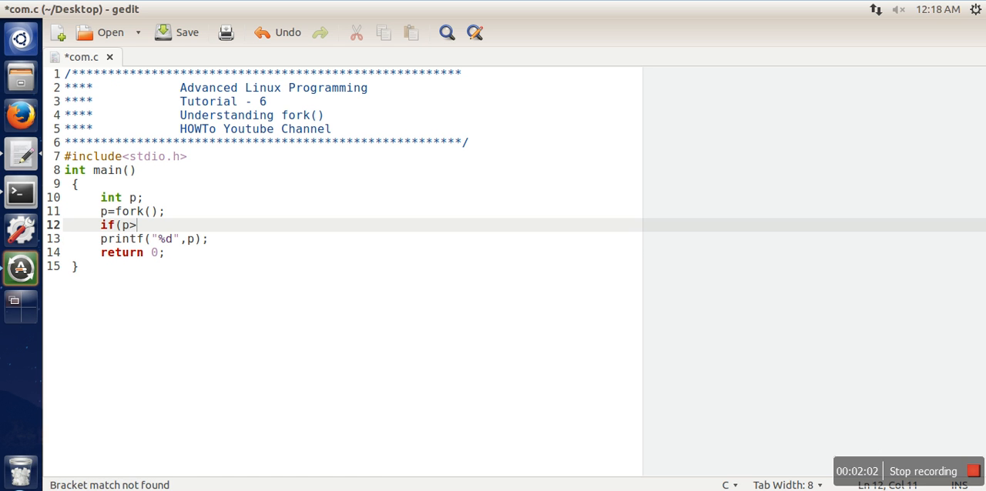
text(0))
key(Return)
text(print)
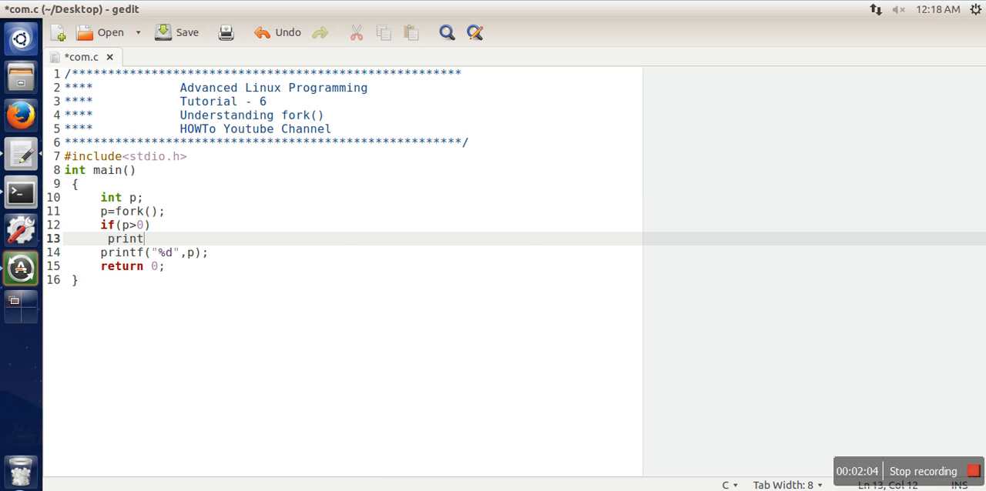
text(f9")
text(It's a )
text(parnt)
key(BackSpace)
key(BackSpace)
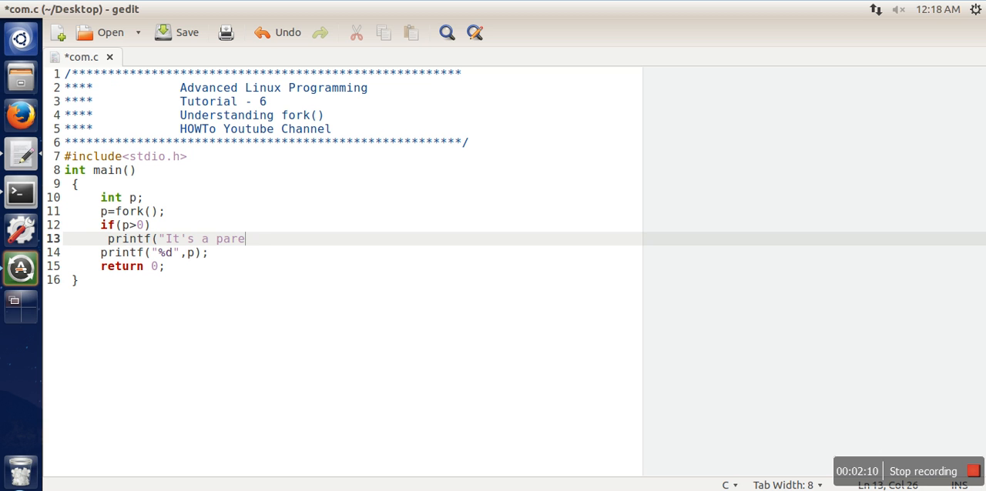
text(ent process:)
text(%d",)
text(p);)
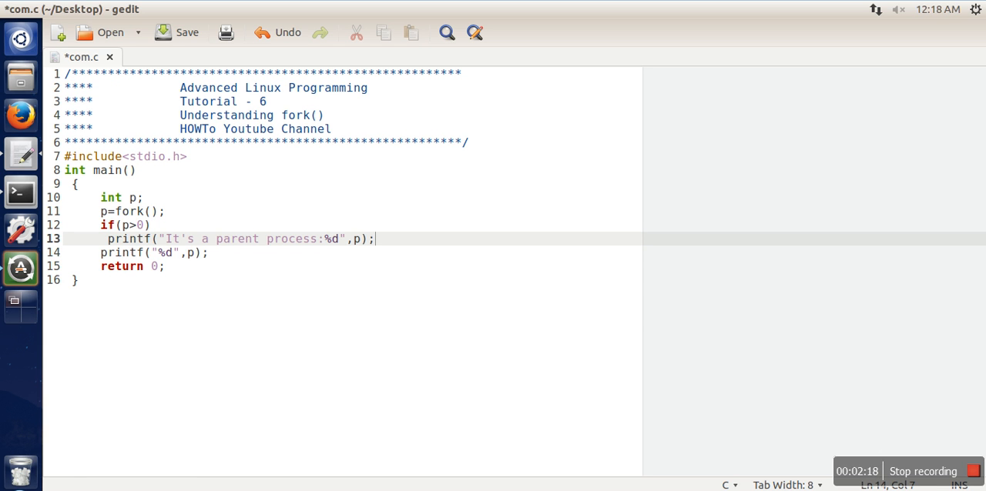
key(Return)
text(else)
Add else and prefix the child printf's format string with Child Process:.
key(Down)
key(Right)
key(Right)
key(Right)
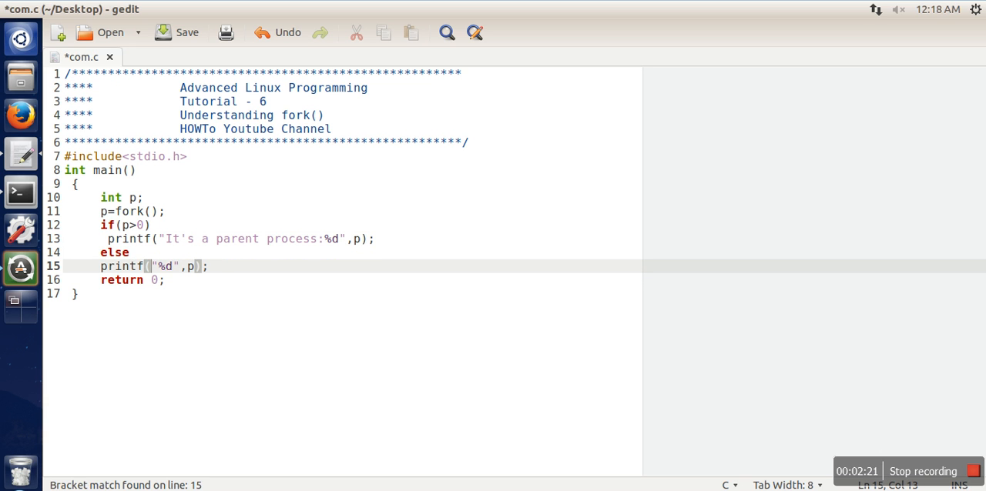
key(Right)
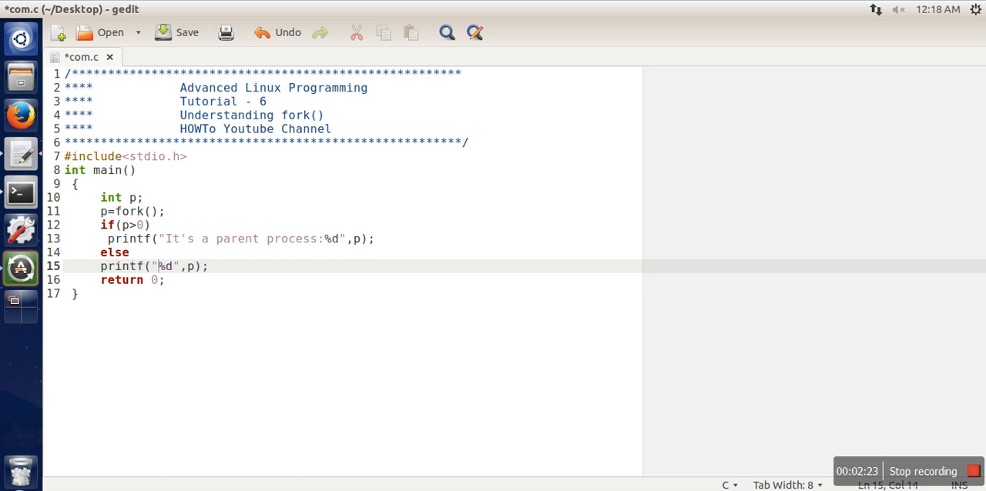
text(Child)
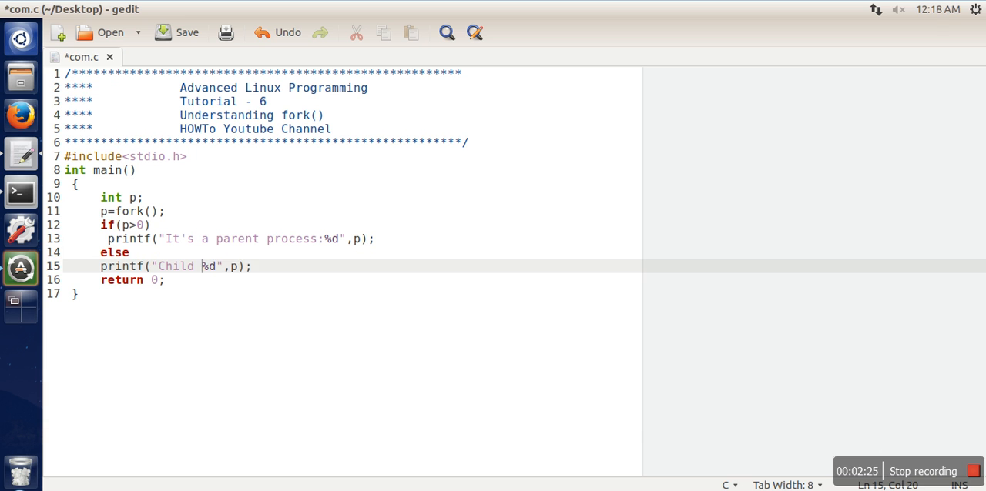
text( Process:)
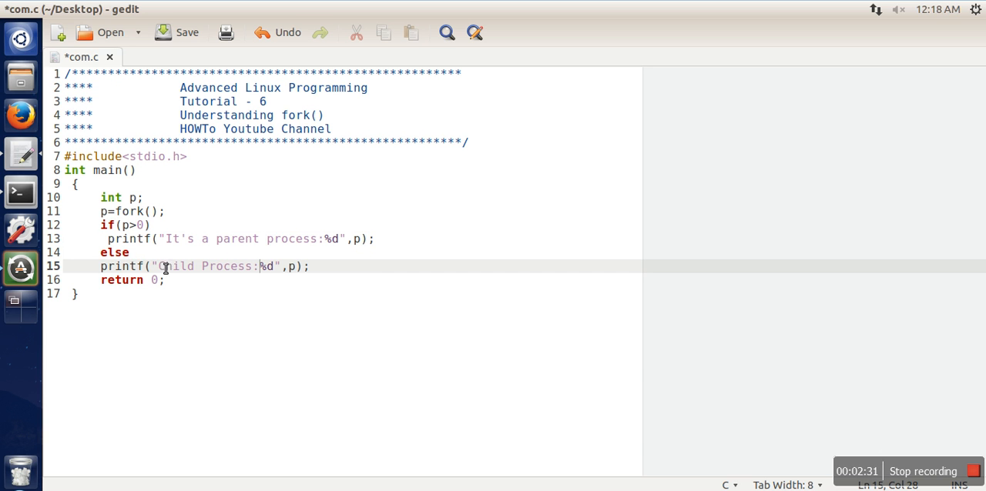
Save com.c, then in Terminal cd Desktop/, compile with gcc com.c and run ./a.out.
click(184, 35)
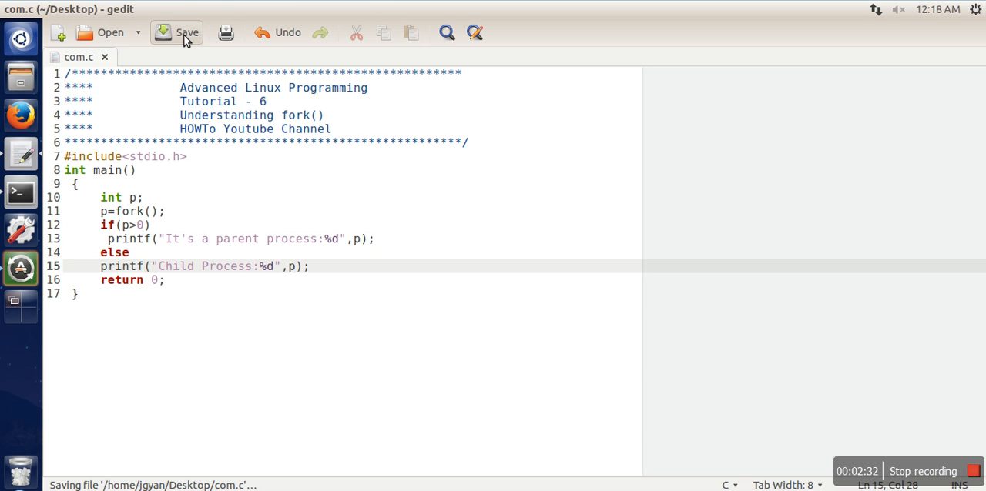
click(21, 197)
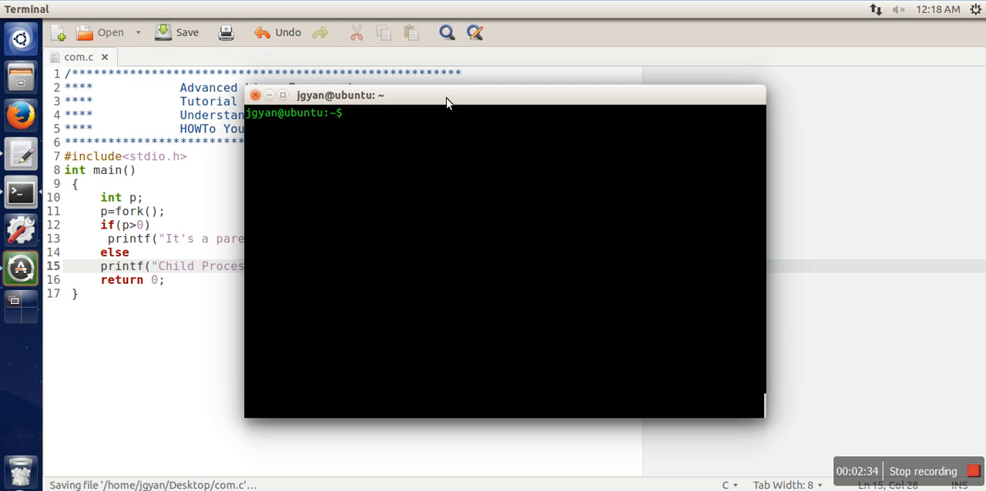
drag(452, 103, 493, 160)
text(cd Desktop/)
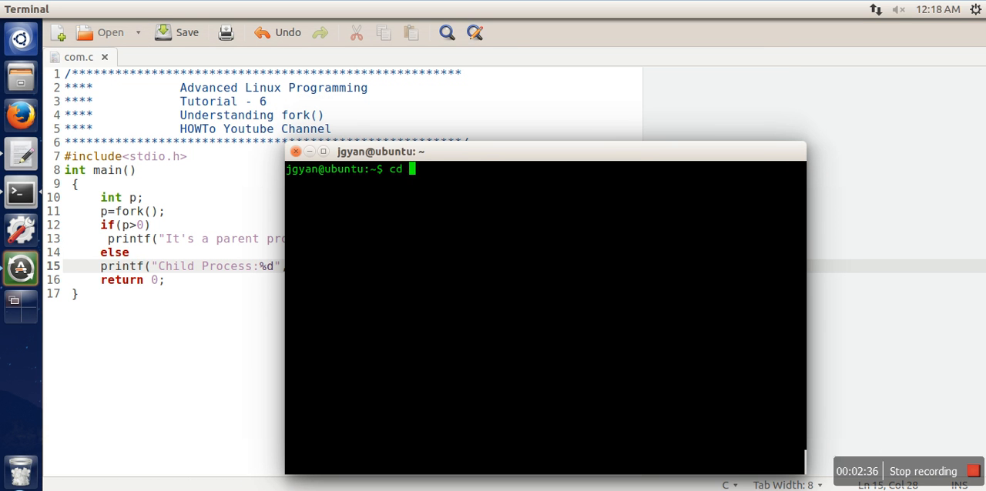
key(Return)
text(gcc com)
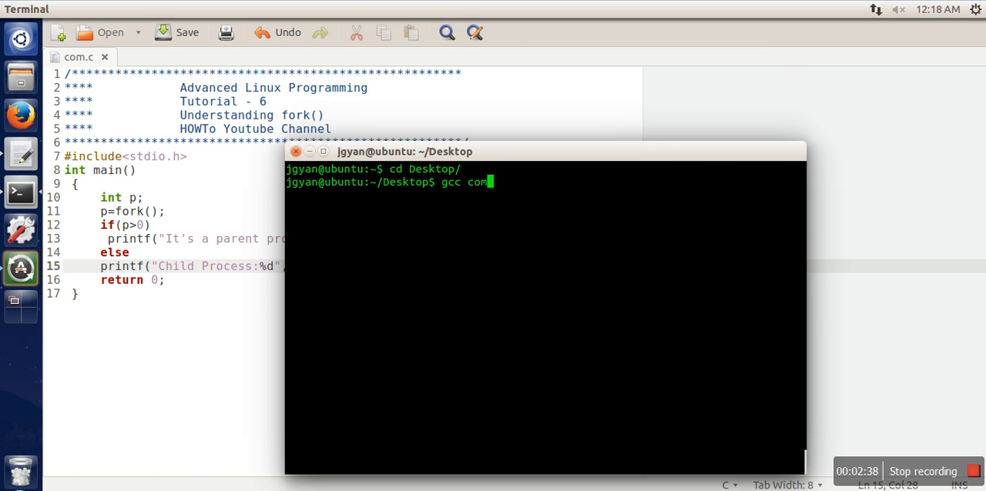
text(.c)
key(Return)
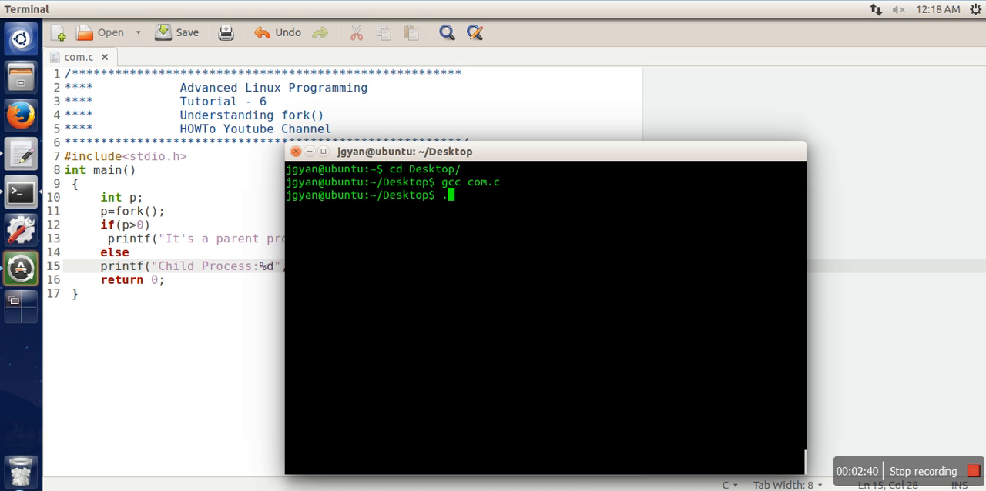
text(./a.out)
key(Return)
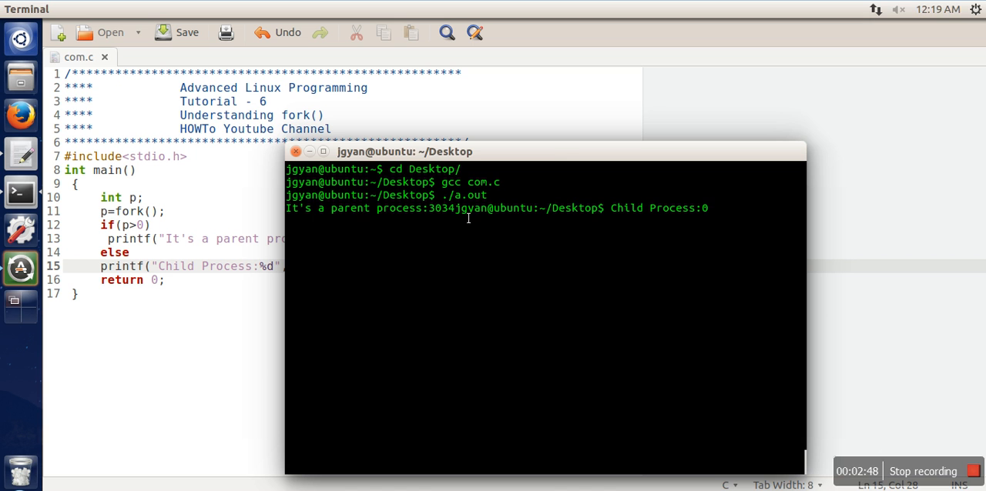
Highlight the It's a parent process:3034 and Child Process:0 output lines, then return to com.c.
drag(456, 209, 296, 220)
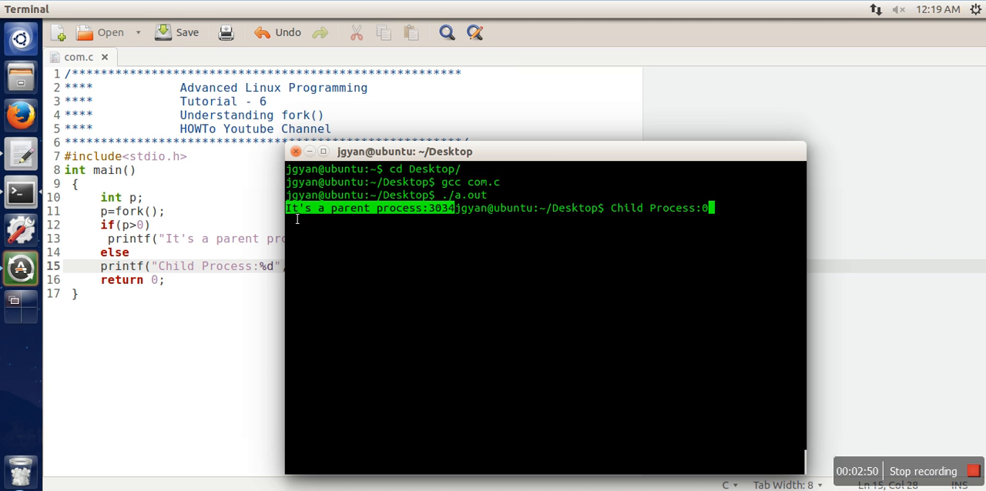
drag(613, 209, 718, 218)
click(603, 266)
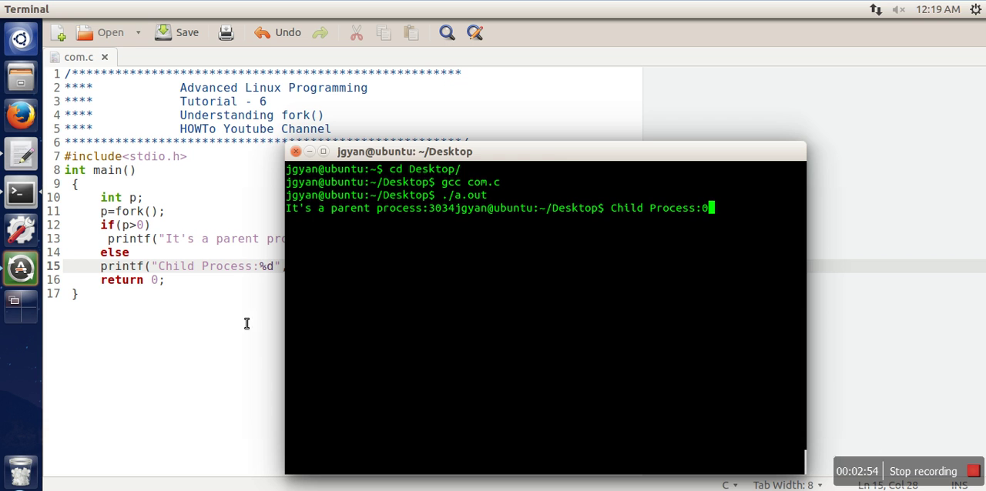
click(165, 318)
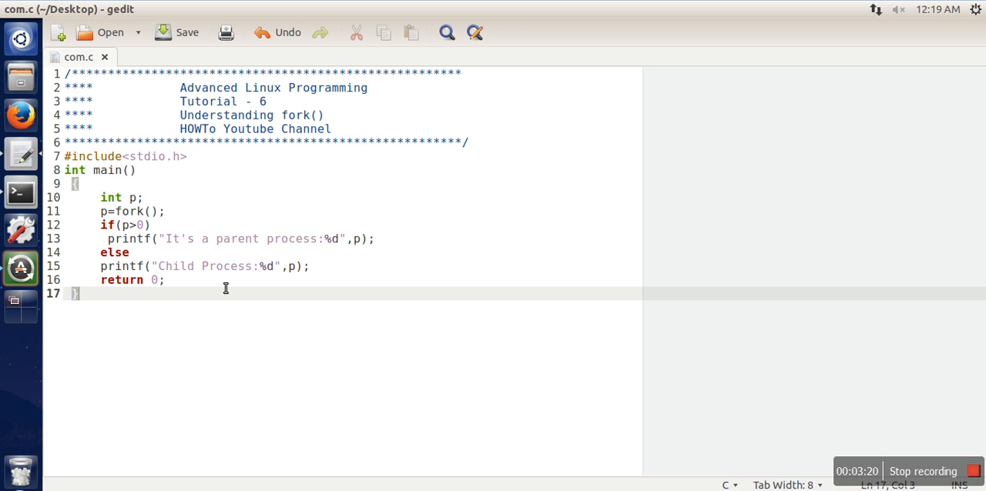
Indent the child printf on line 15 by one extra space.
click(101, 266)
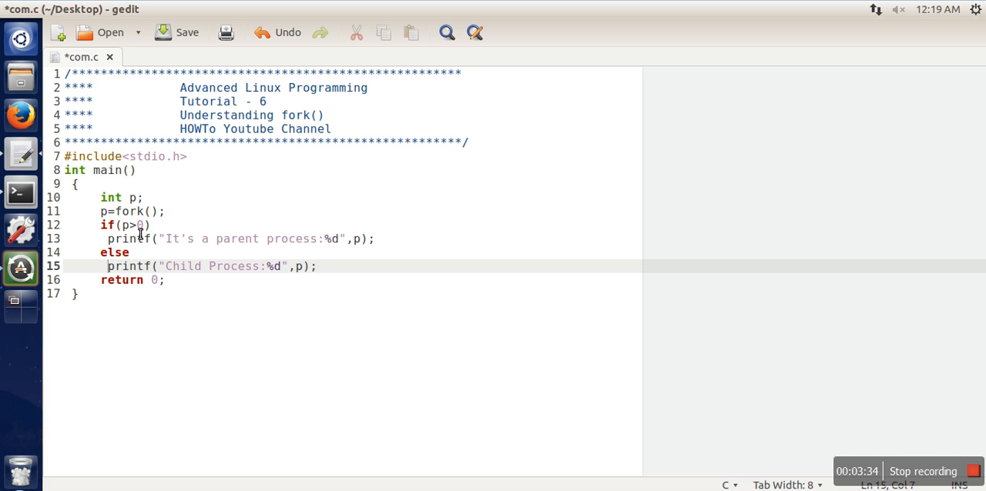
Add empty lines above and below the parent printf and begin a brace and wait( around it.
click(387, 239)
key(Return)
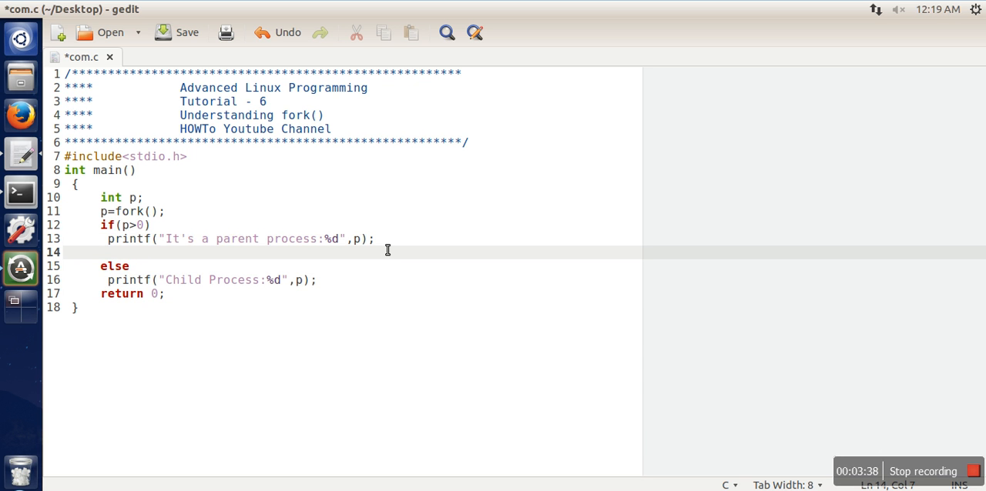
key(Up)
key(Home)
text({)
key(Return)
key(End)
key(Return)
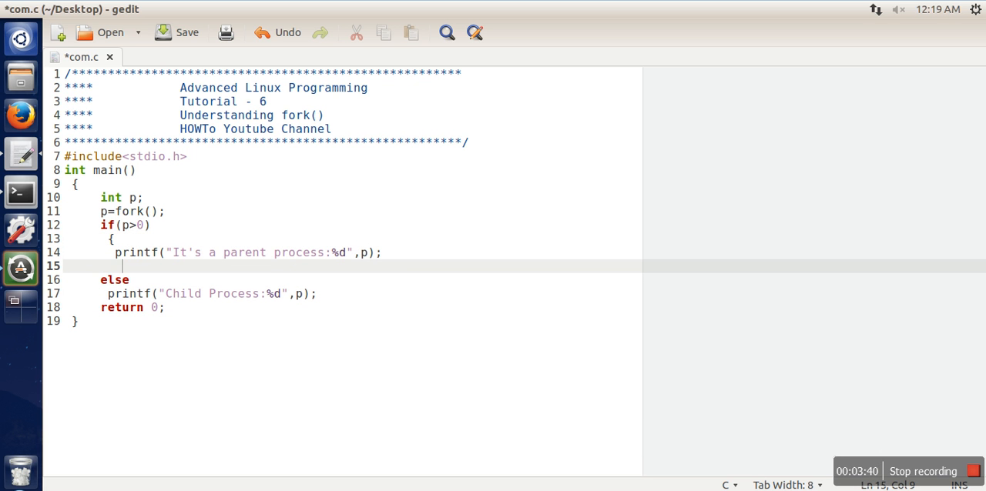
text(wait()
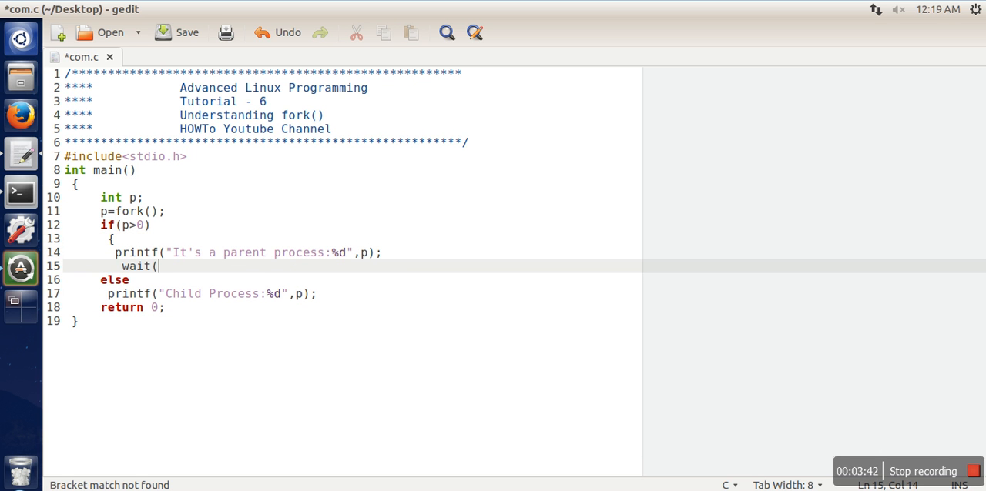
Delete the half-written wait( and both braces, leaving blank lines around the parent printf.
key(BackSpace)
key(BackSpace)
key(BackSpace)
key(BackSpace)
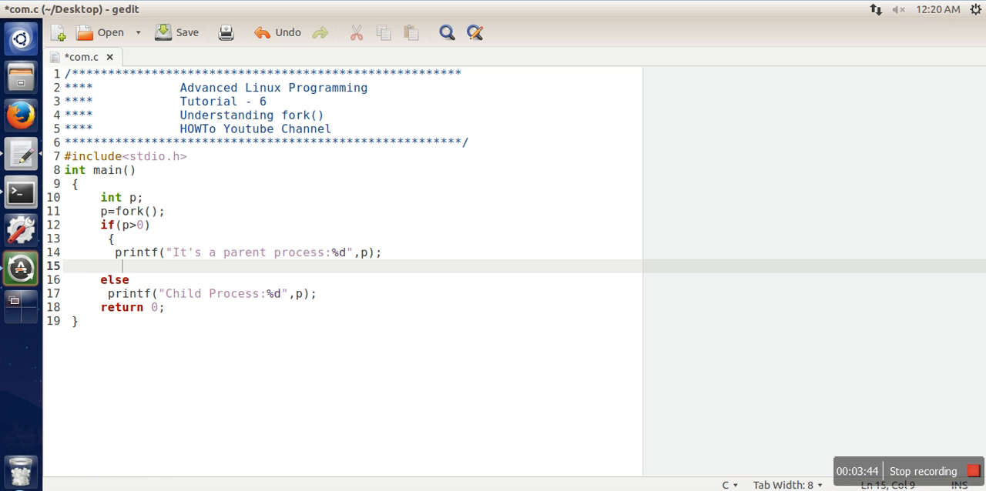
text(})
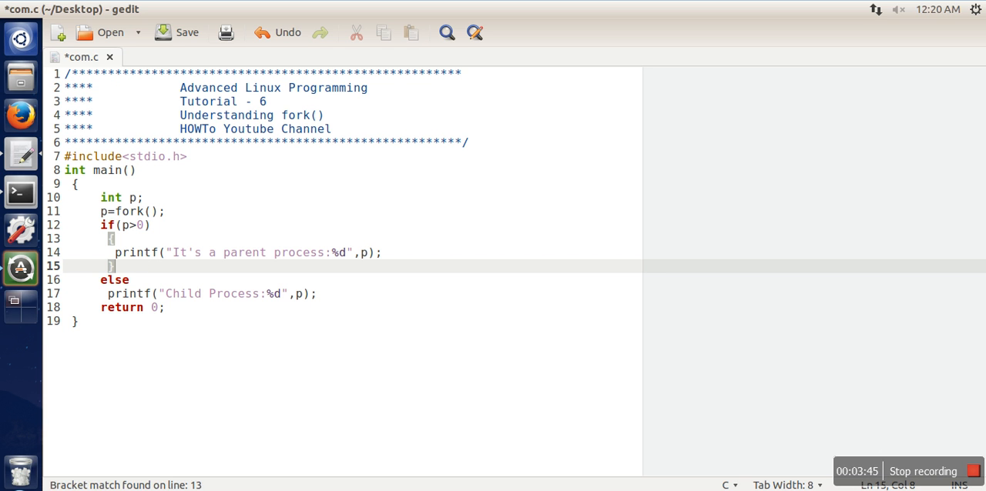
key(BackSpace)
key(Up)
key(Up)
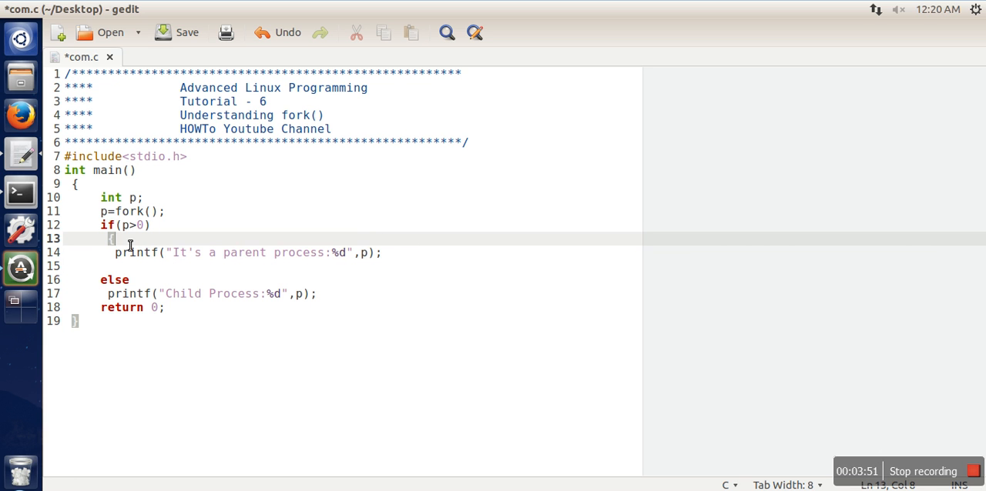
key(BackSpace)
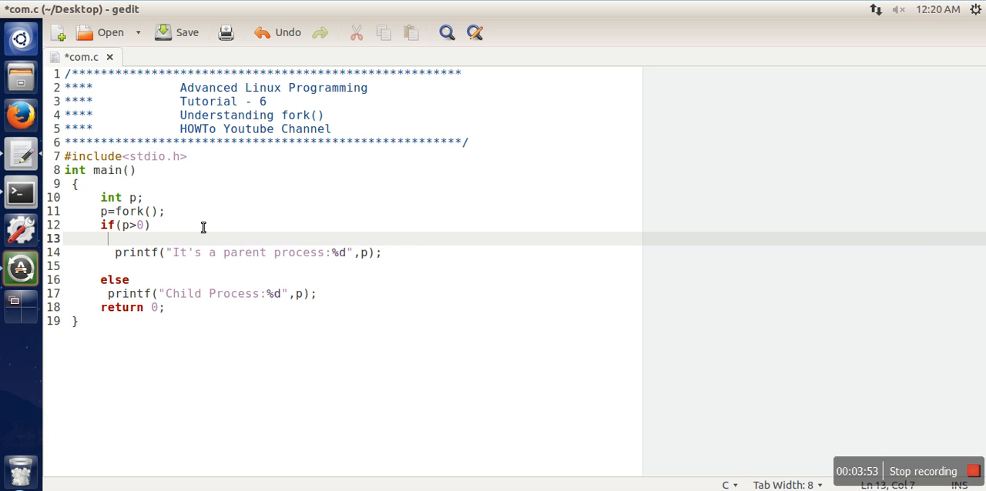